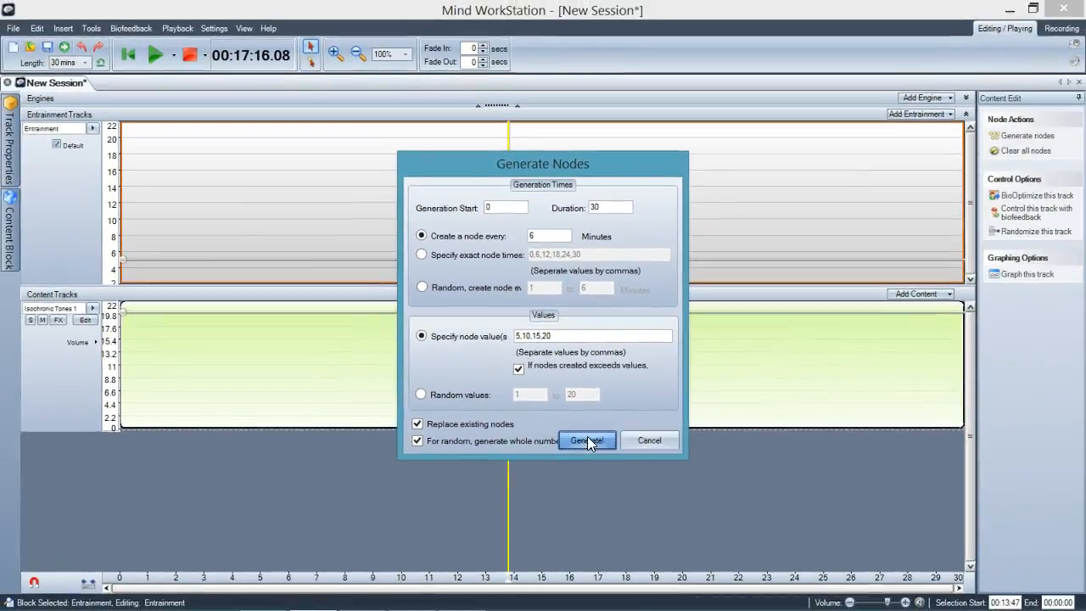
Generate entrainment nodes every 6 minutes with values 5,10,15,20, and check the frequency and time of each node.
left_click(643, 519)
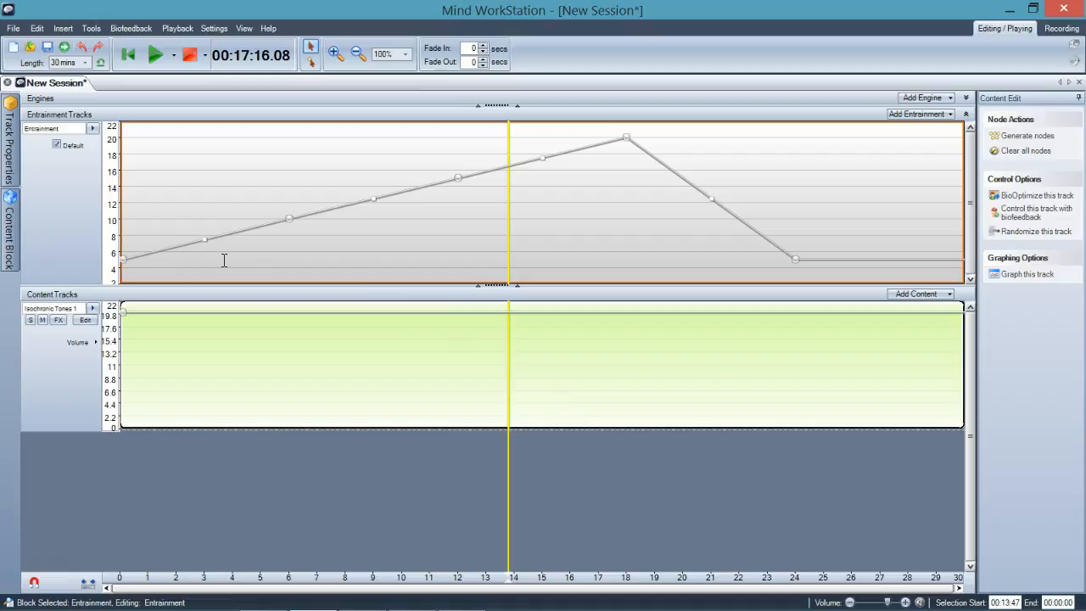
mouse_move(124, 268)
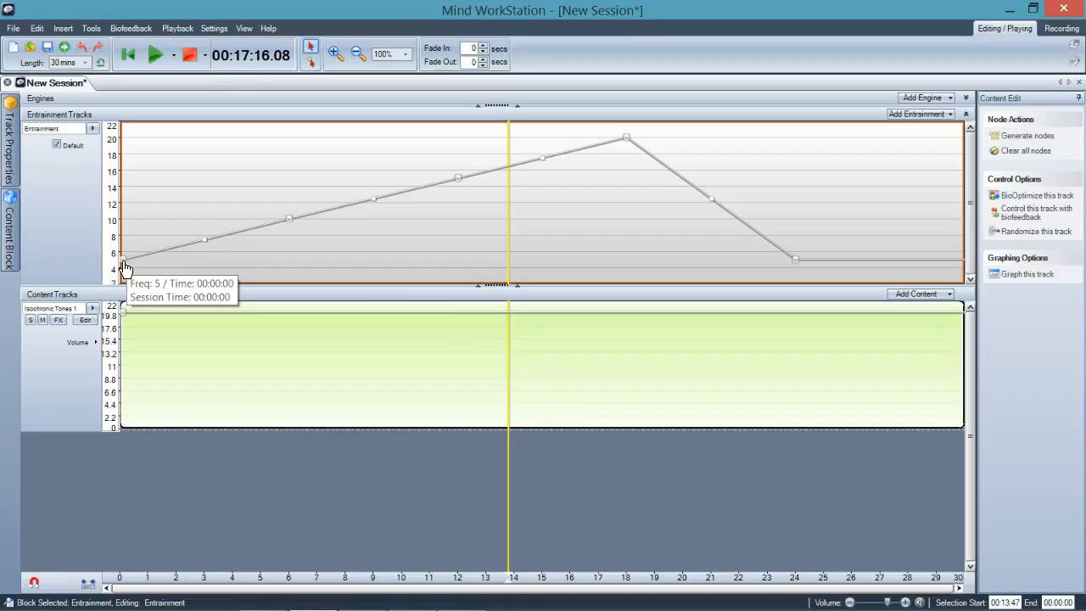
mouse_move(292, 223)
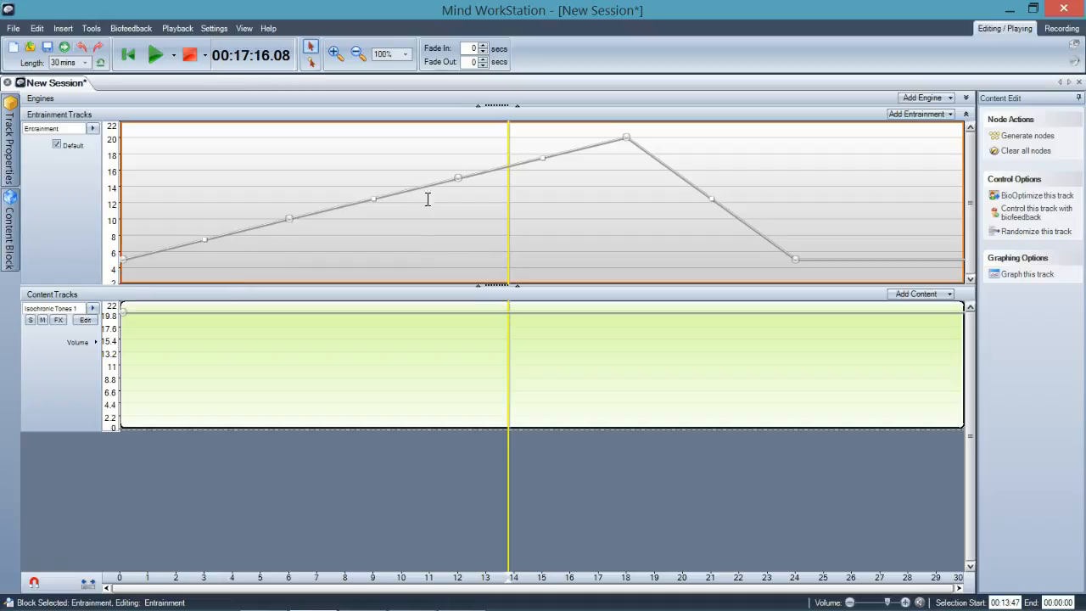
mouse_move(456, 186)
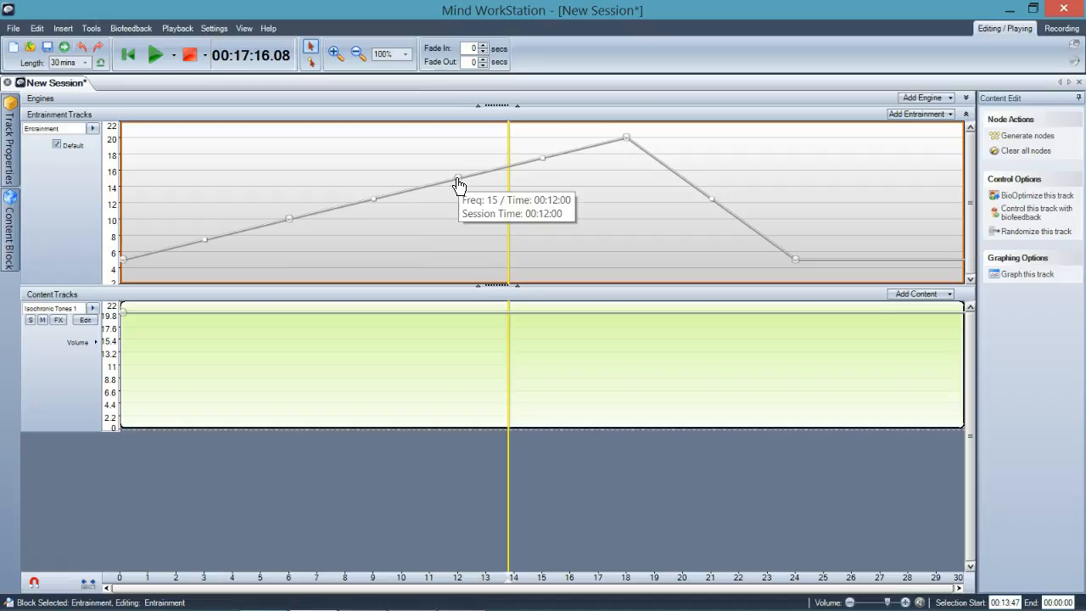
mouse_move(625, 145)
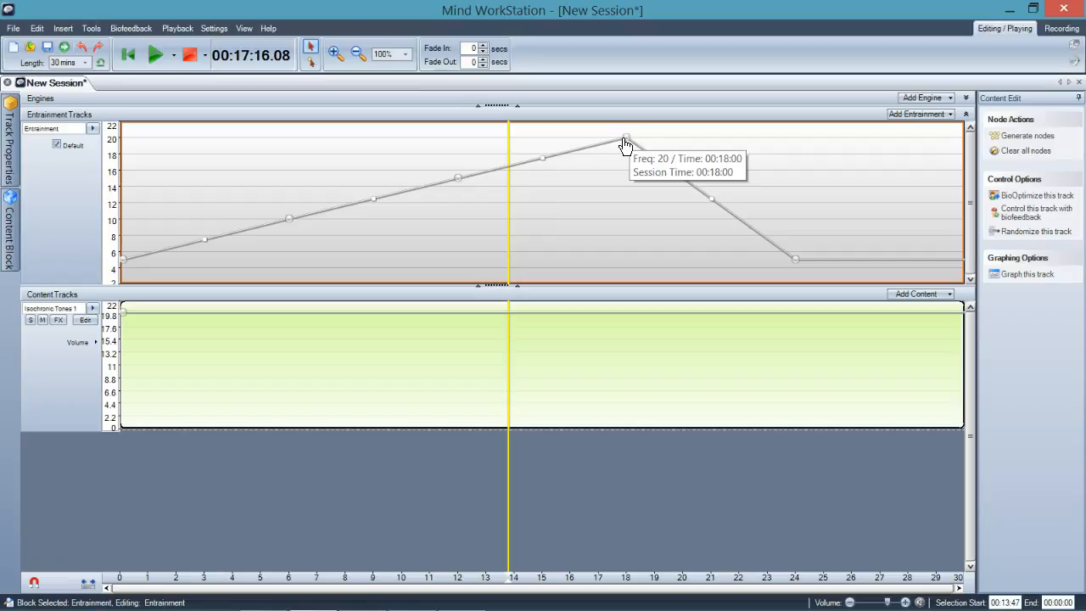
mouse_move(794, 270)
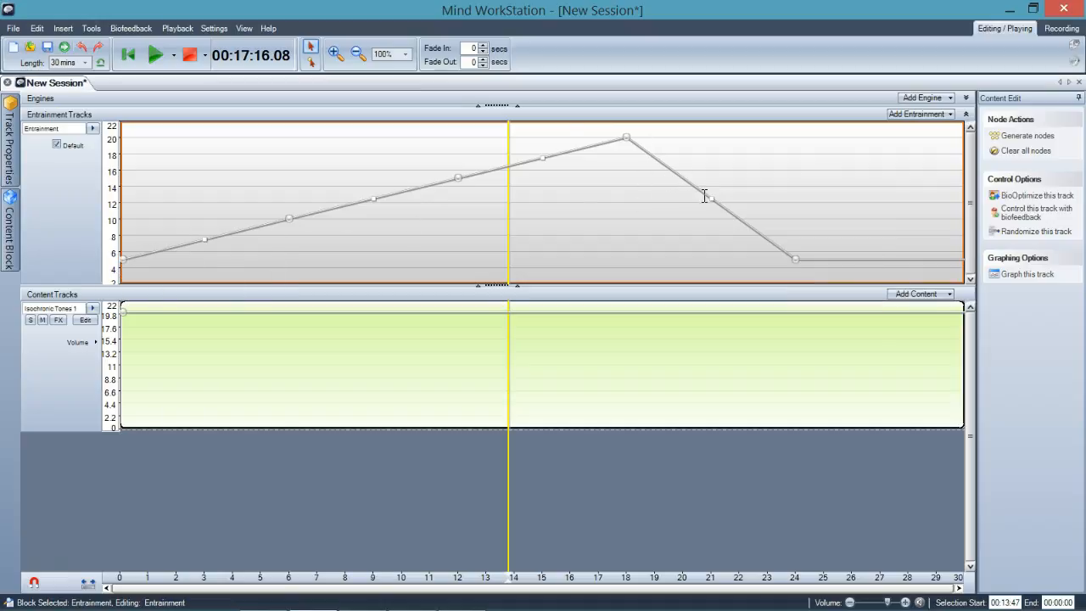
Regenerate the entrainment nodes every 6 minutes with the node values 5,10,15,20,30.
left_click(997, 136)
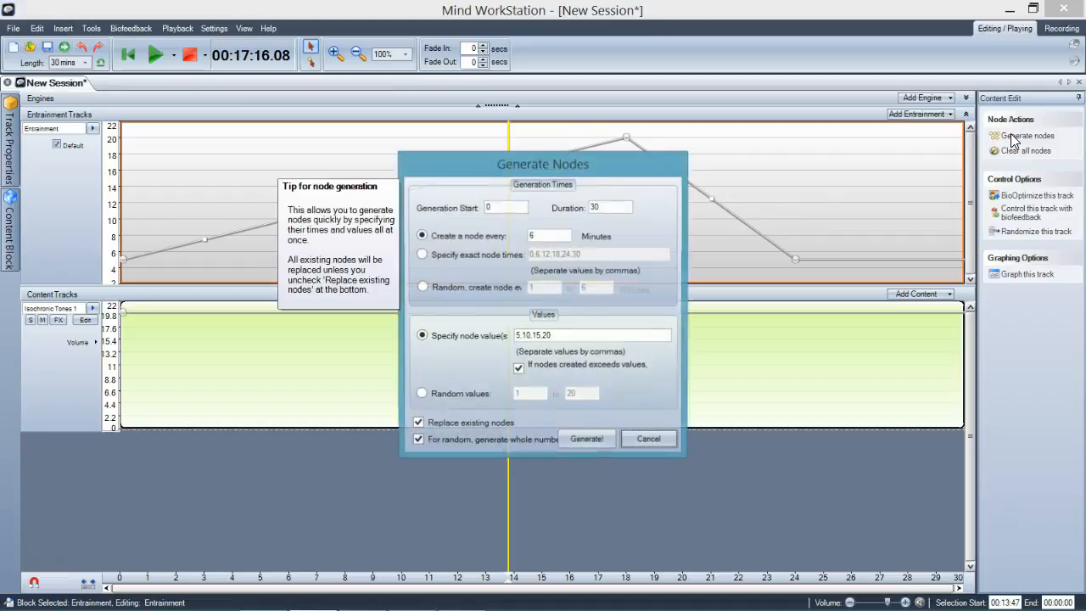
left_click(567, 334)
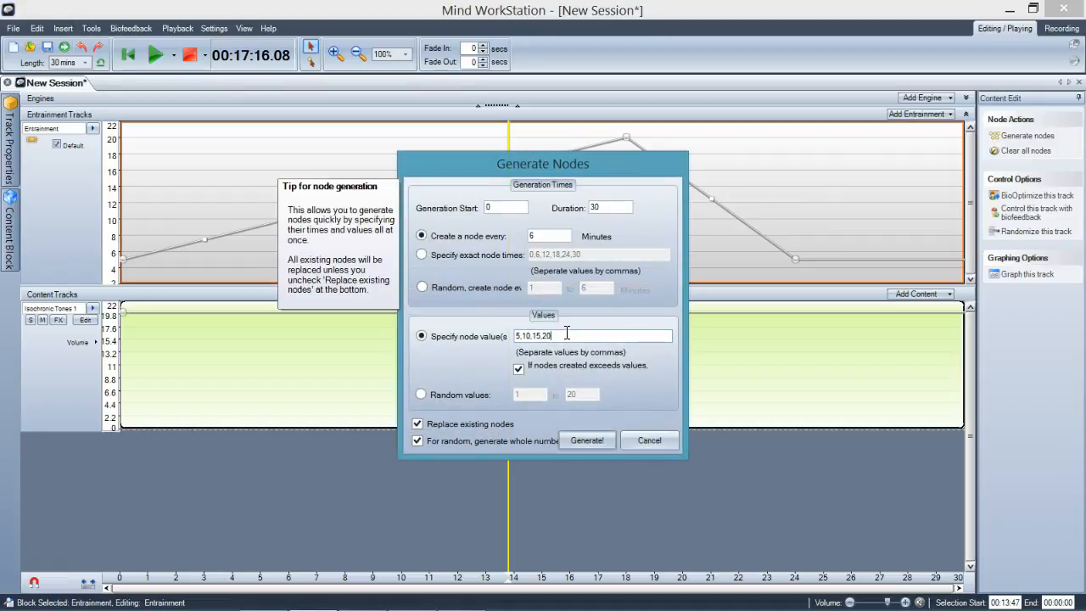
type(",")
key("BackSpace")
type(",30")
left_click(571, 436)
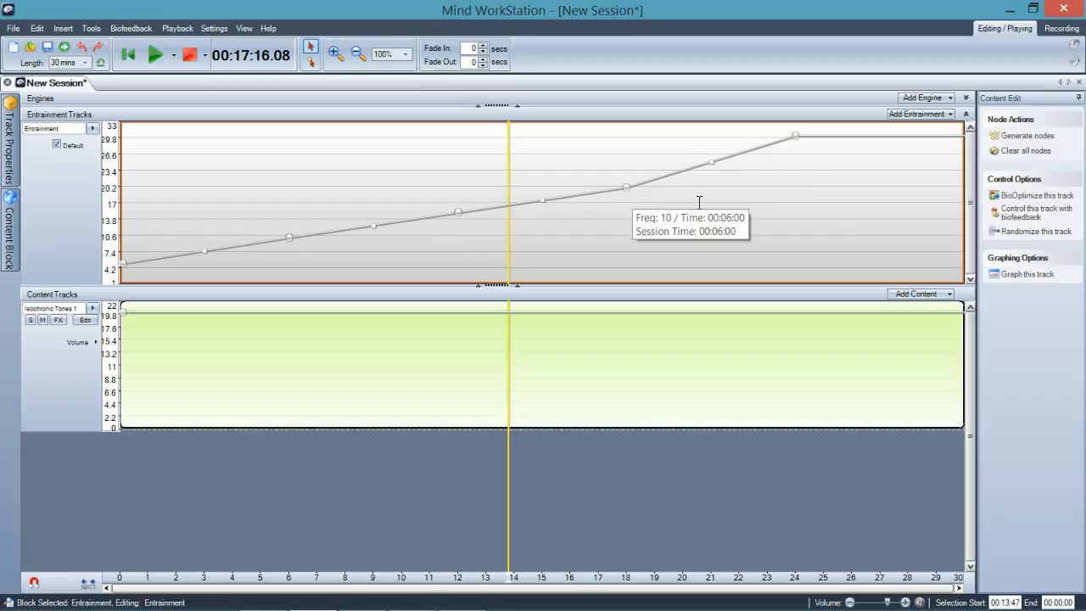
Start another node generation for the entrainment track and set the first two node values to 13 and 8.
left_click(1009, 142)
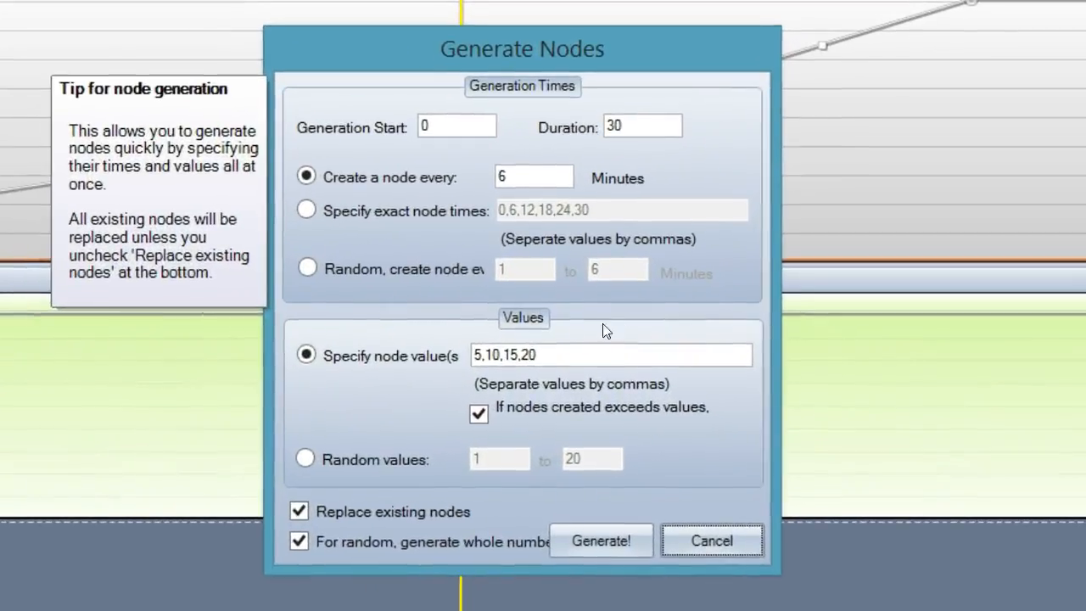
left_click(479, 354)
key("Delete")
key("Delete")
type("13,")
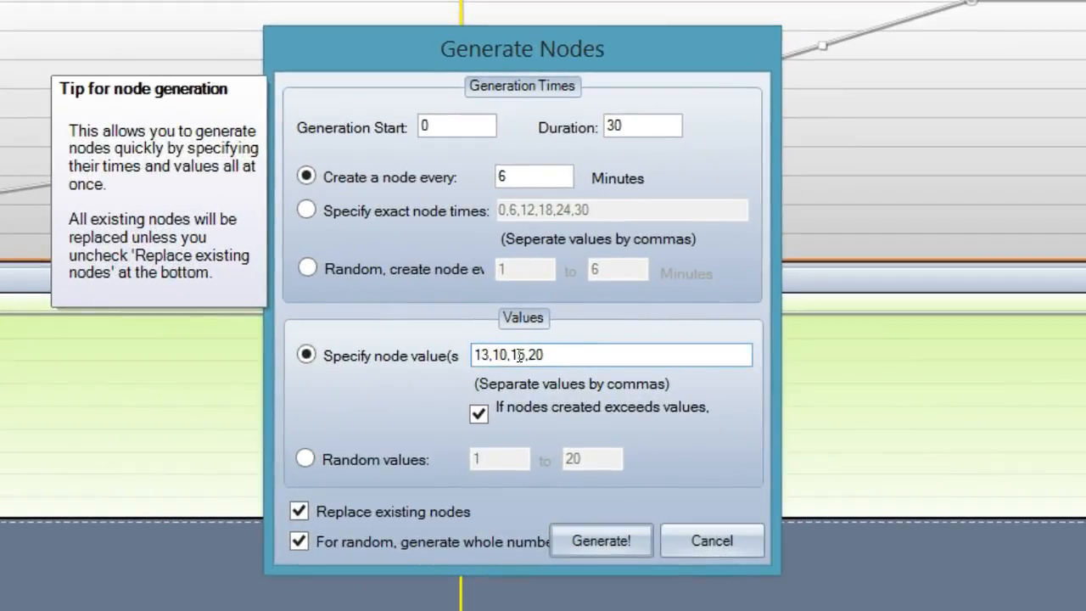
left_click(506, 357)
key("BackSpace")
key("BackSpace")
key("BackSpace")
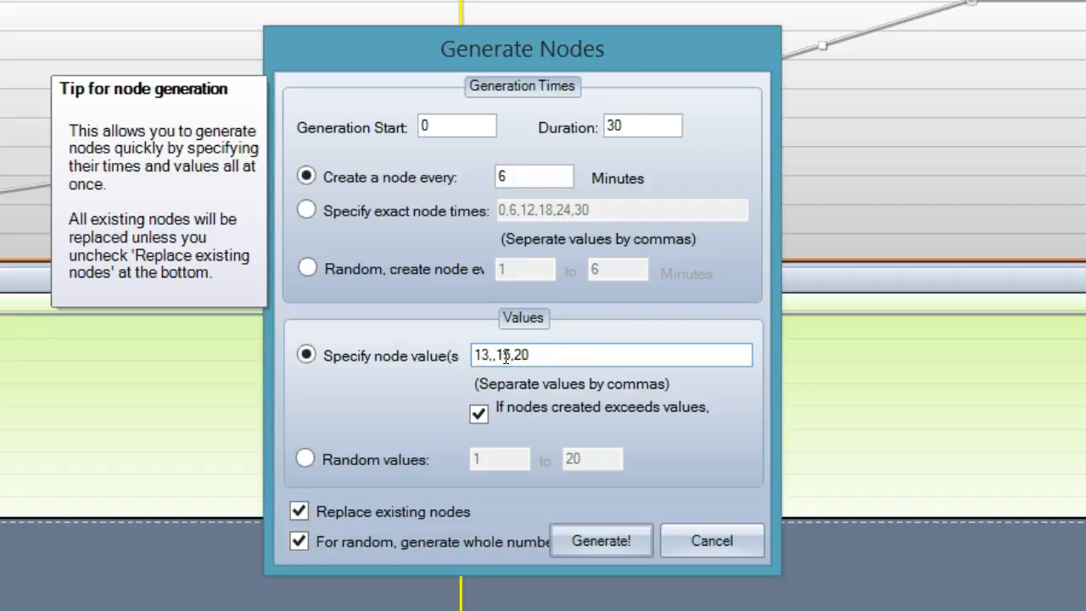
type(",8")
Set the remaining node values to 8,13,18 and generate the entrainment nodes.
left_click(516, 355)
key("BackSpace")
key("BackSpace")
key("BackSpace")
type("8,")
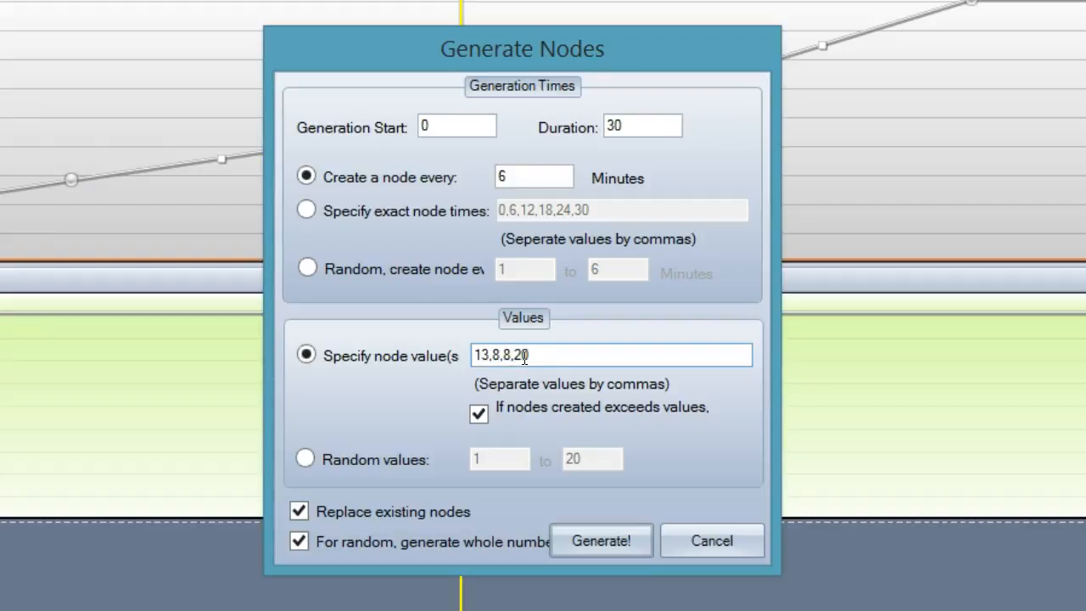
left_click_drag(513, 356, 532, 357)
type("13,18")
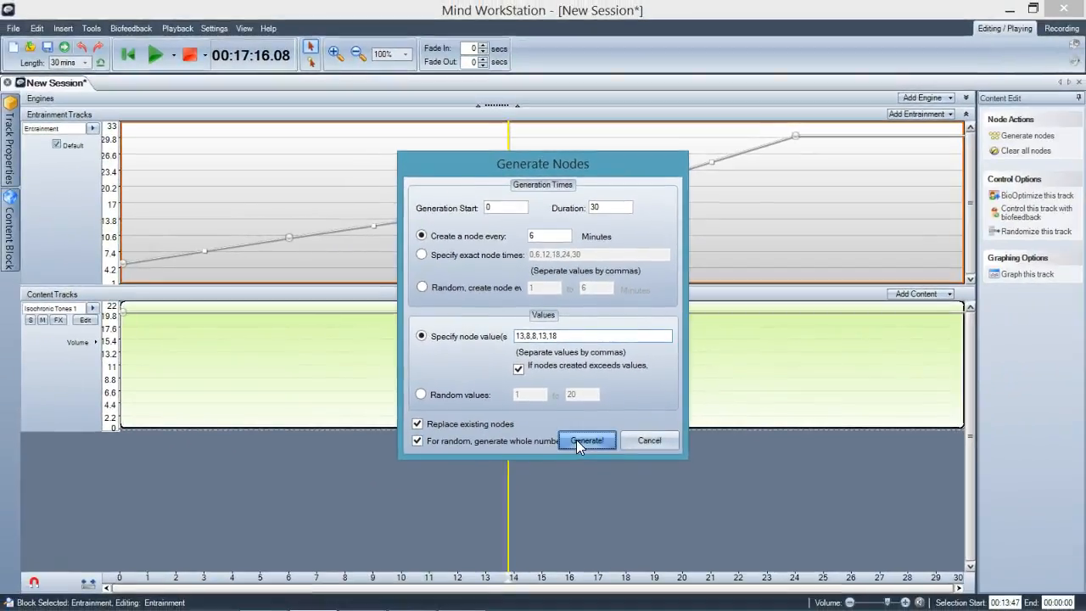
left_click(593, 481)
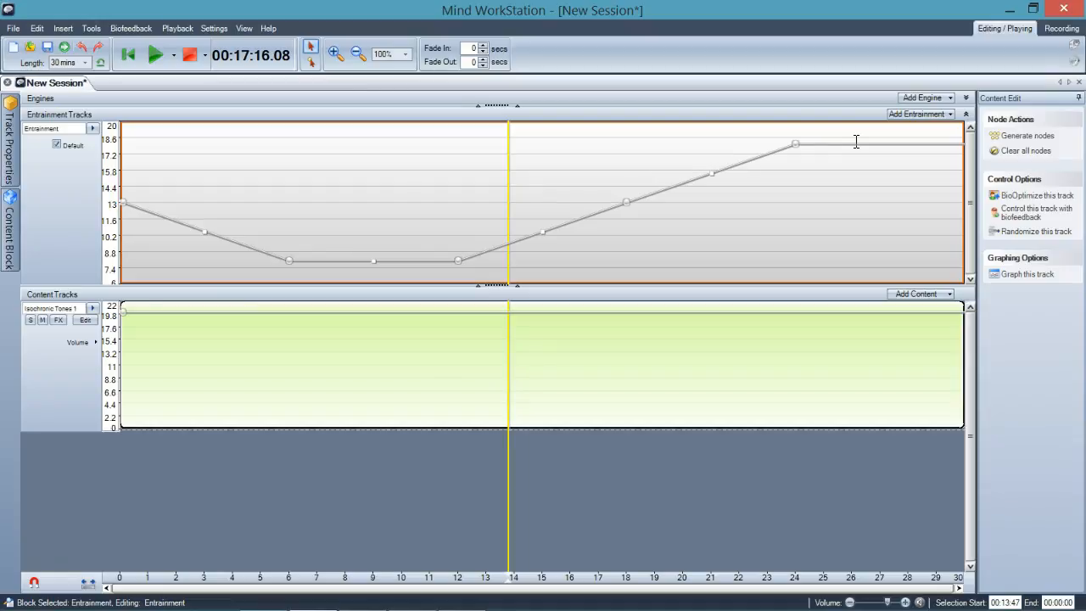
Start syncing the Isochronic Tones 1 pitch block with another block and choose the Entrainment block as the source.
left_click(309, 346)
right_click(309, 346)
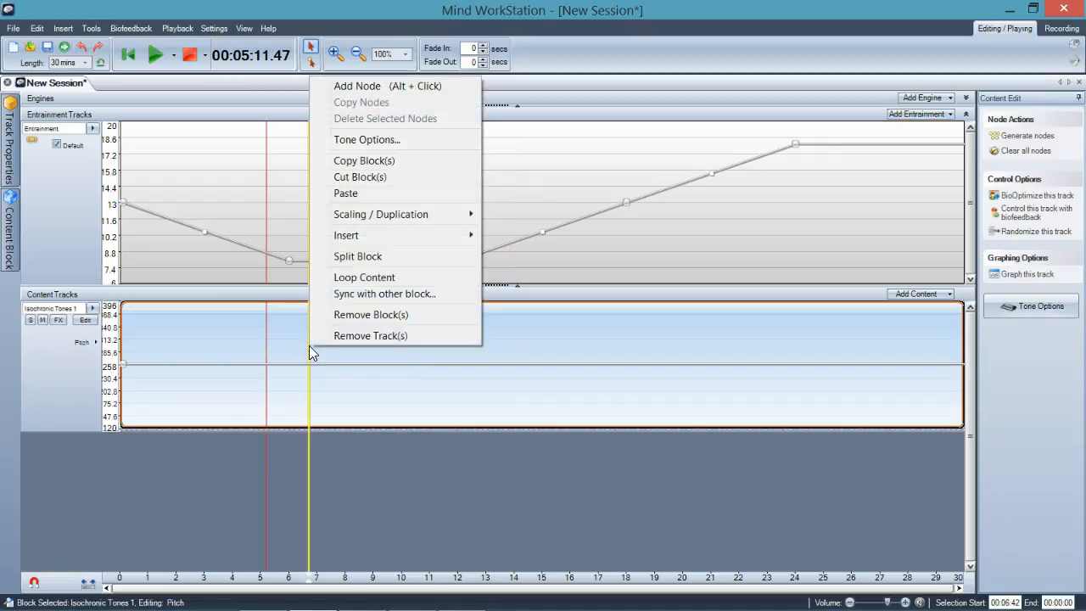
left_click(367, 297)
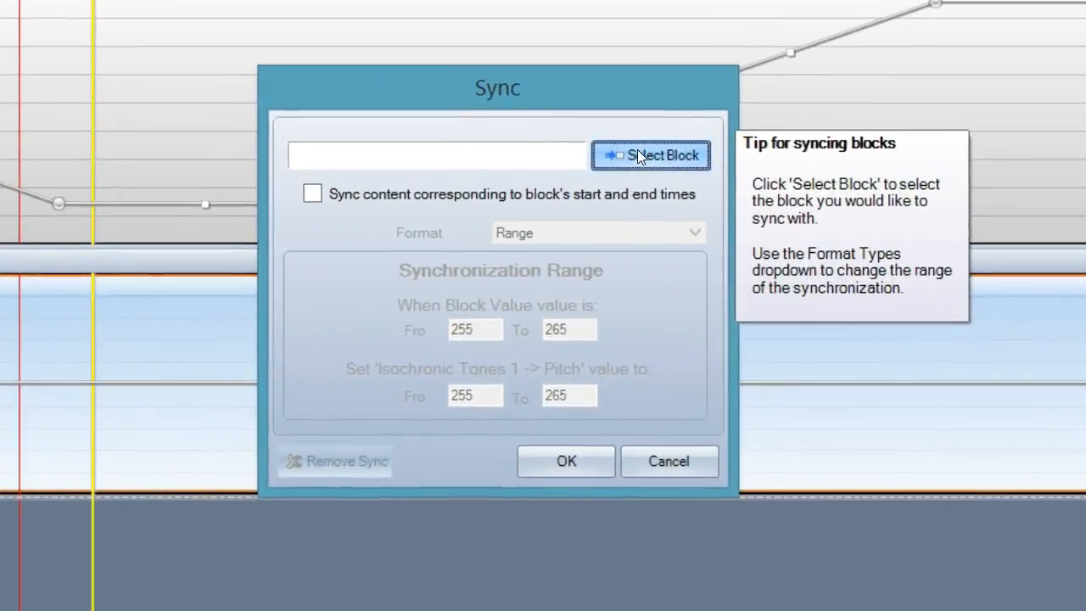
left_click(637, 152)
left_click(343, 199)
left_click(520, 421)
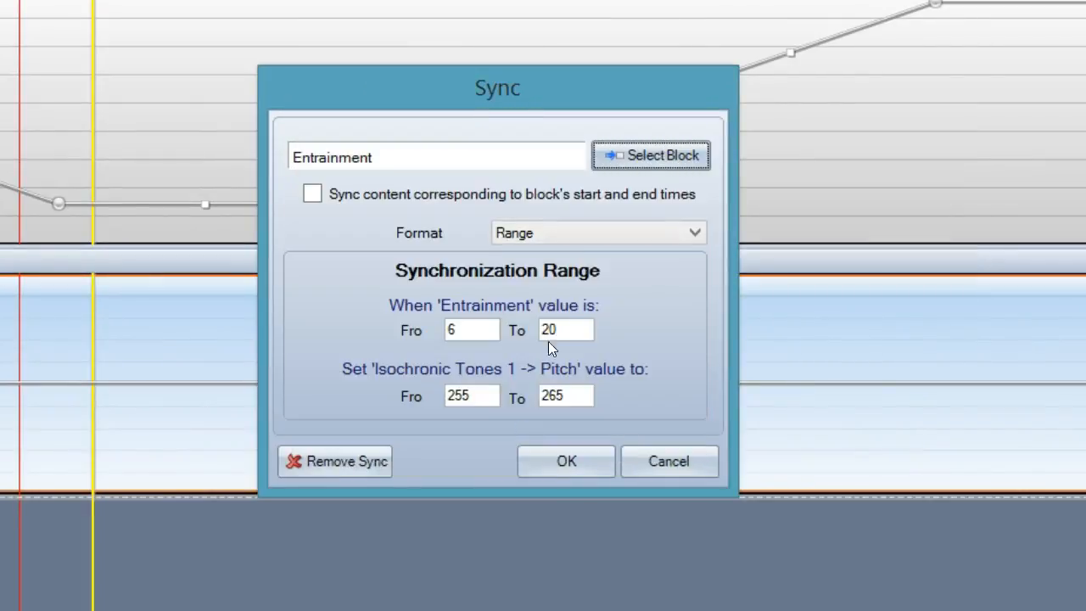
Set the sync format to Formula / Expression with the expression VAL * 20 and apply it.
left_click(580, 229)
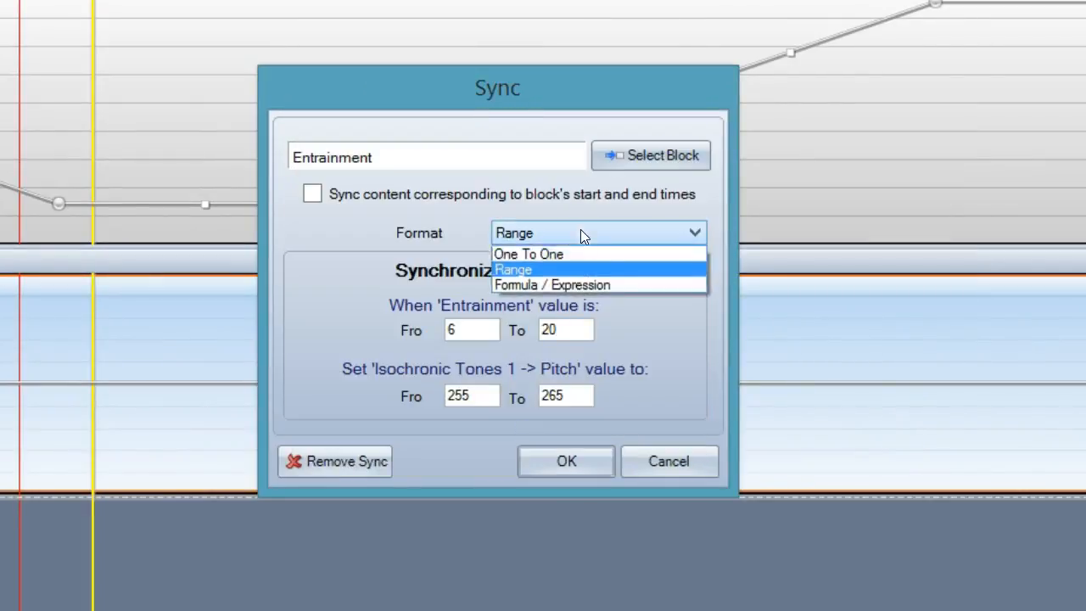
left_click(562, 284)
key("BackSpace")
type("20")
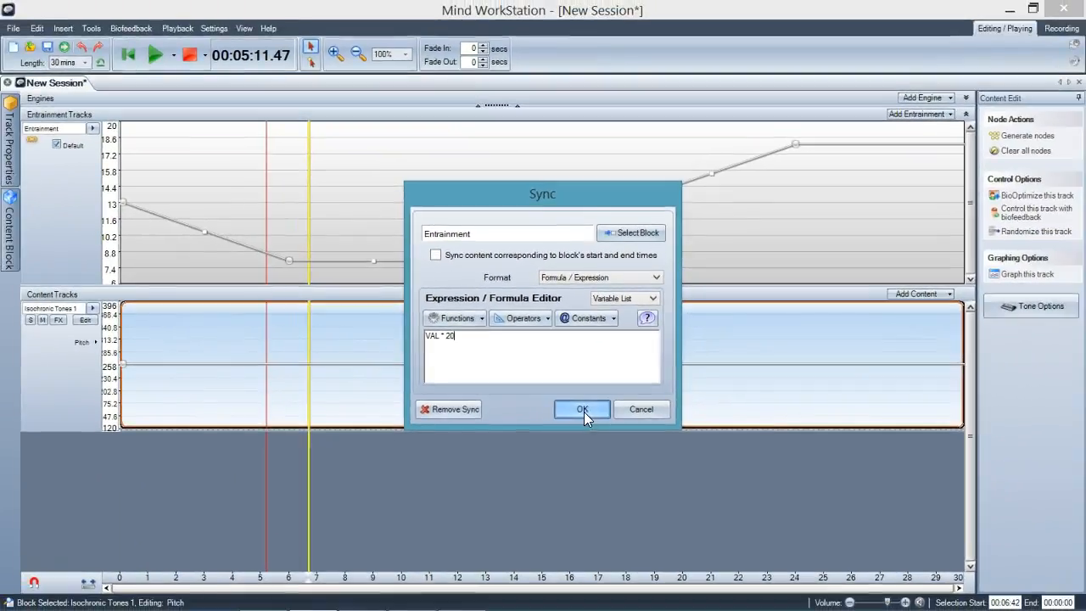
left_click(582, 410)
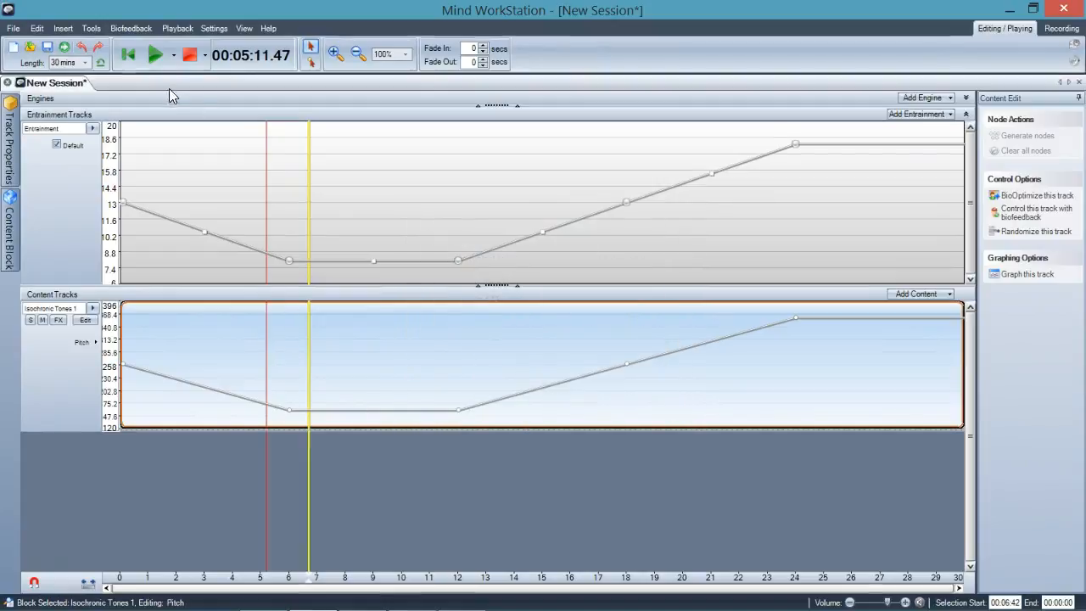
Play short samples of the session from the 6:42 and 3:29 marks to hear the synced pitch.
left_click(154, 55)
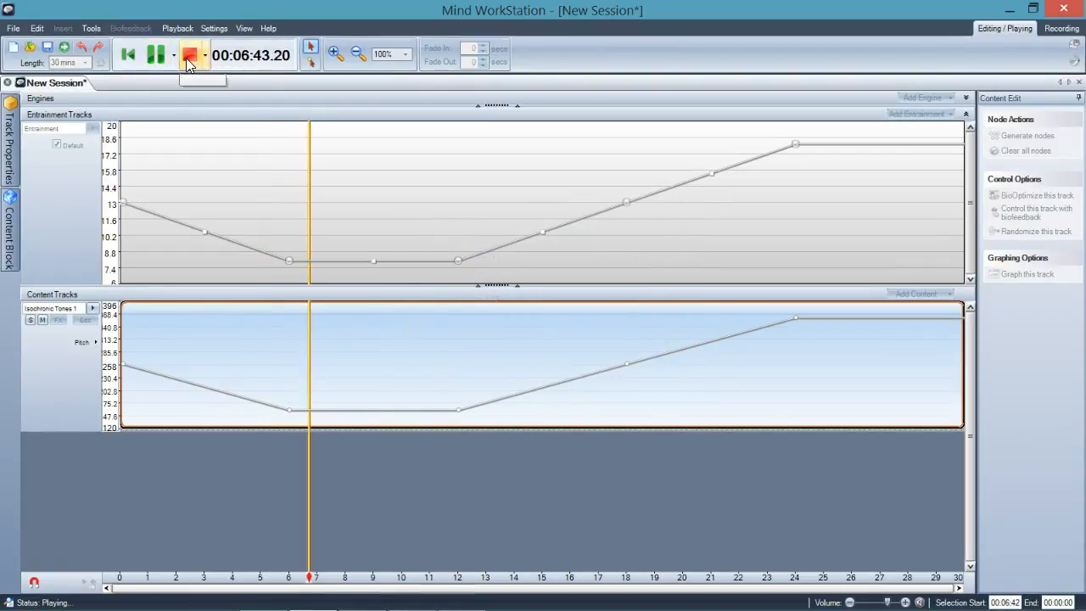
left_click(188, 56)
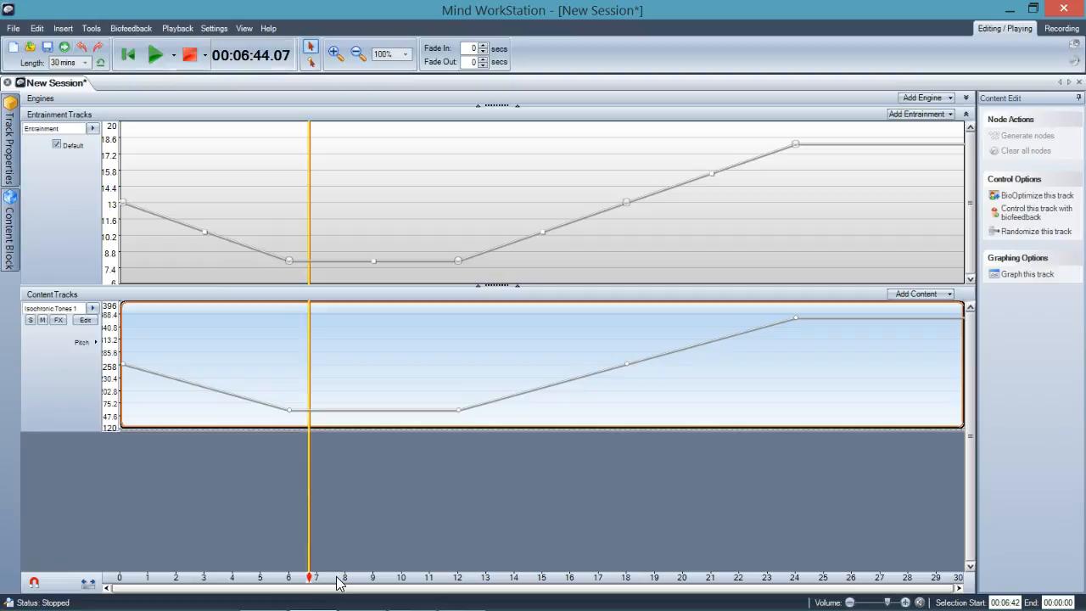
left_click_drag(310, 575, 219, 575)
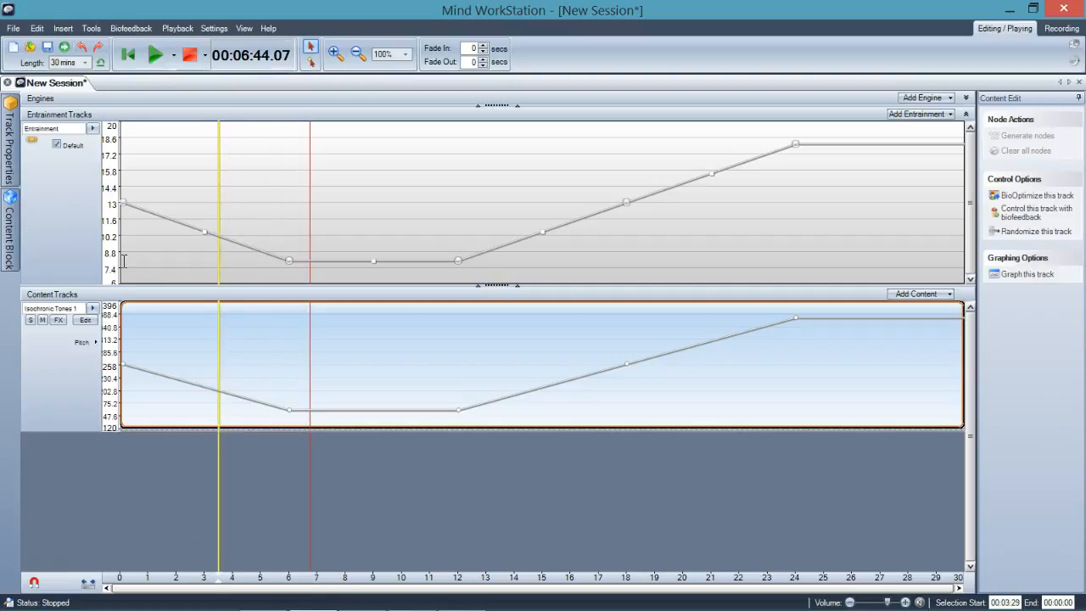
left_click(155, 58)
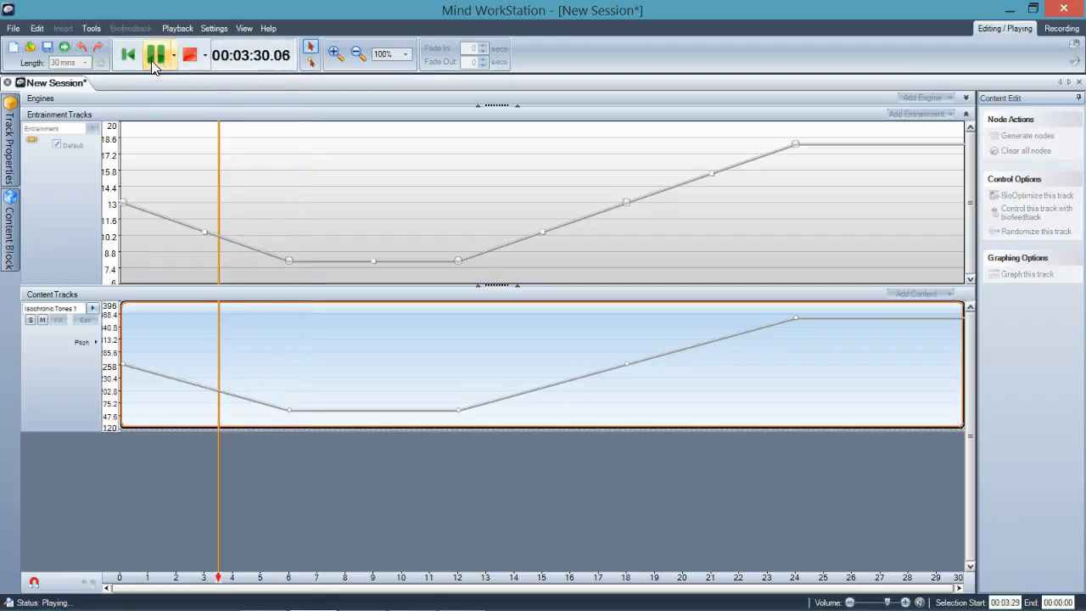
left_click(189, 57)
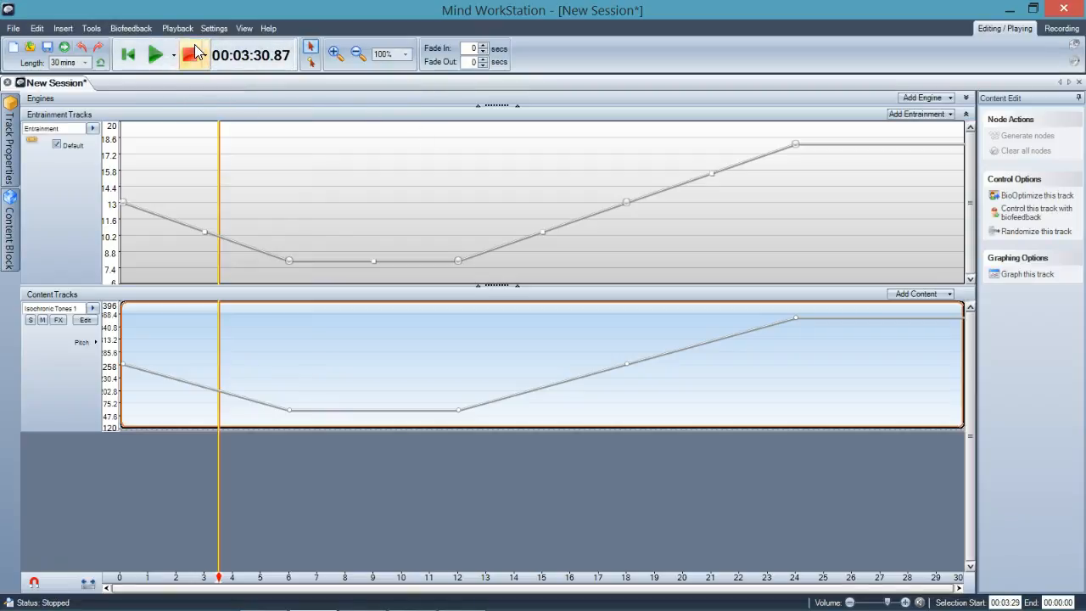
Start a new node generation for the Entrainment block using the exact node times 0,2,12,18,24,30.
left_click(329, 128)
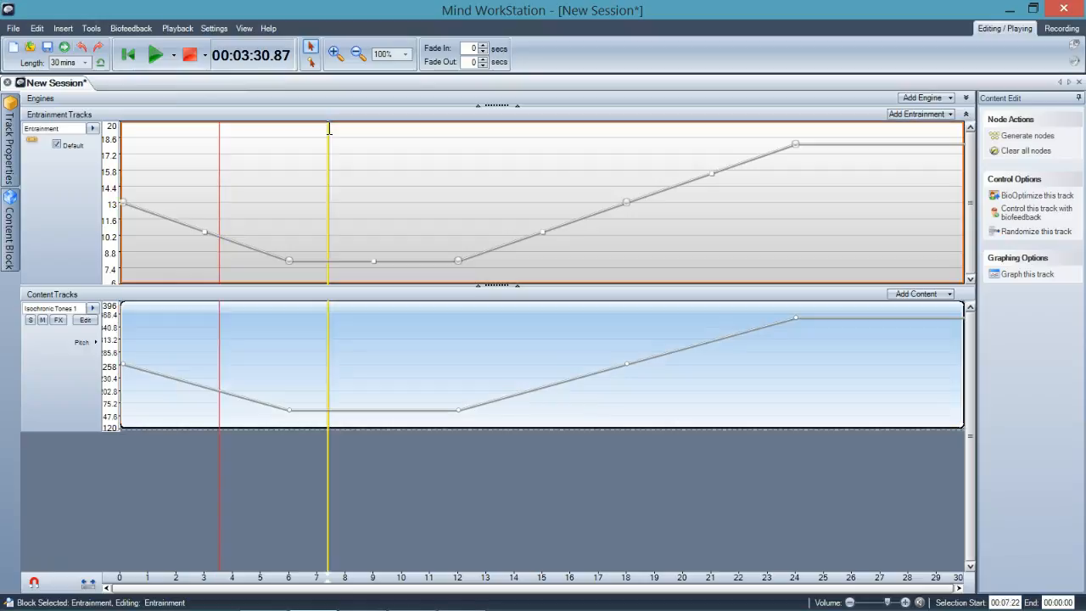
left_click(1009, 137)
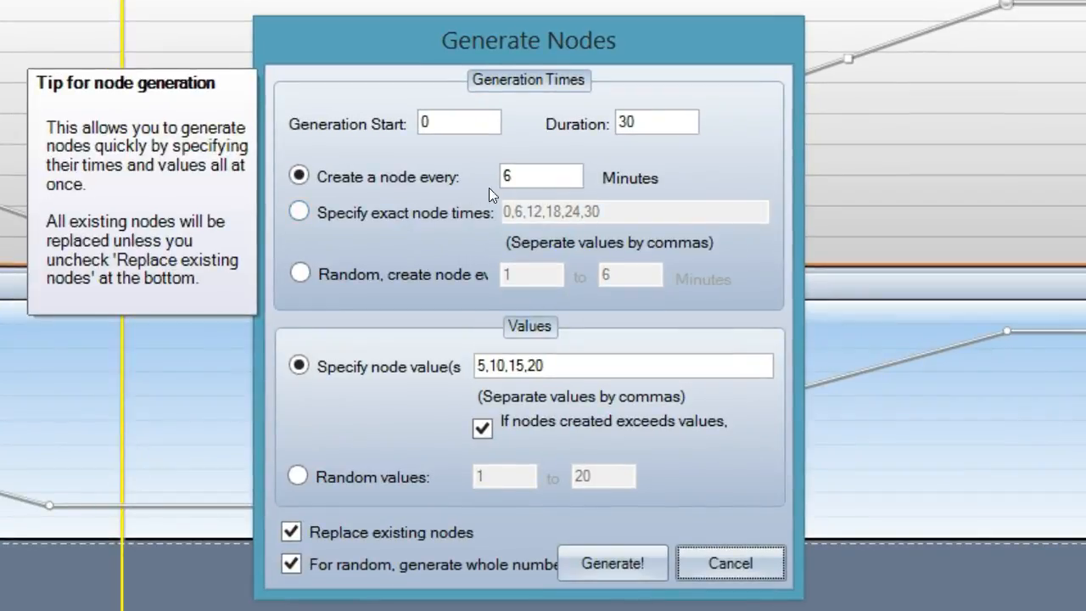
left_click(408, 212)
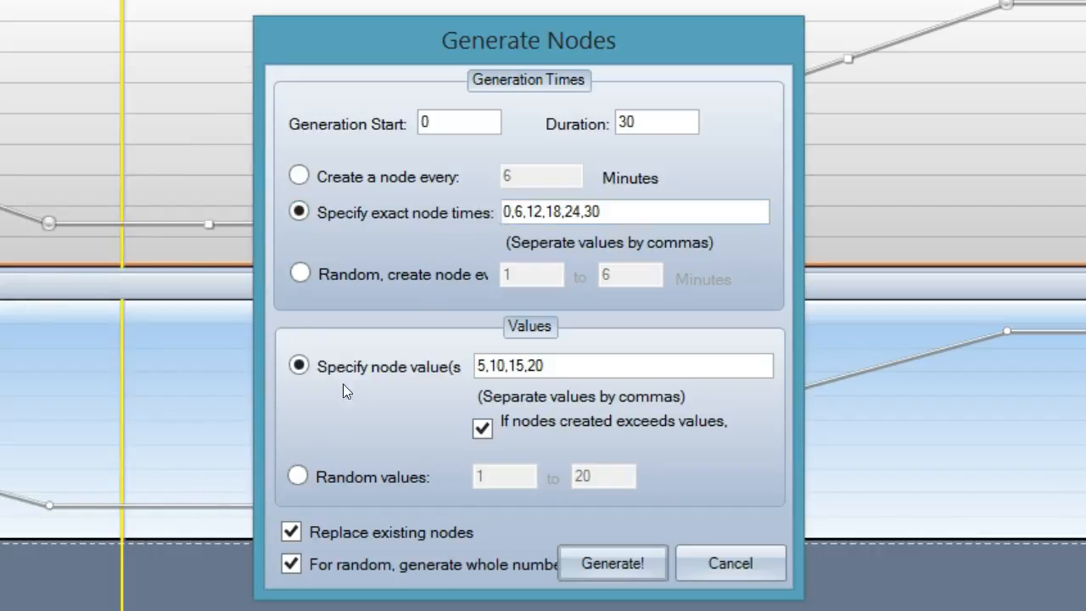
left_click(524, 213)
key("BackSpace")
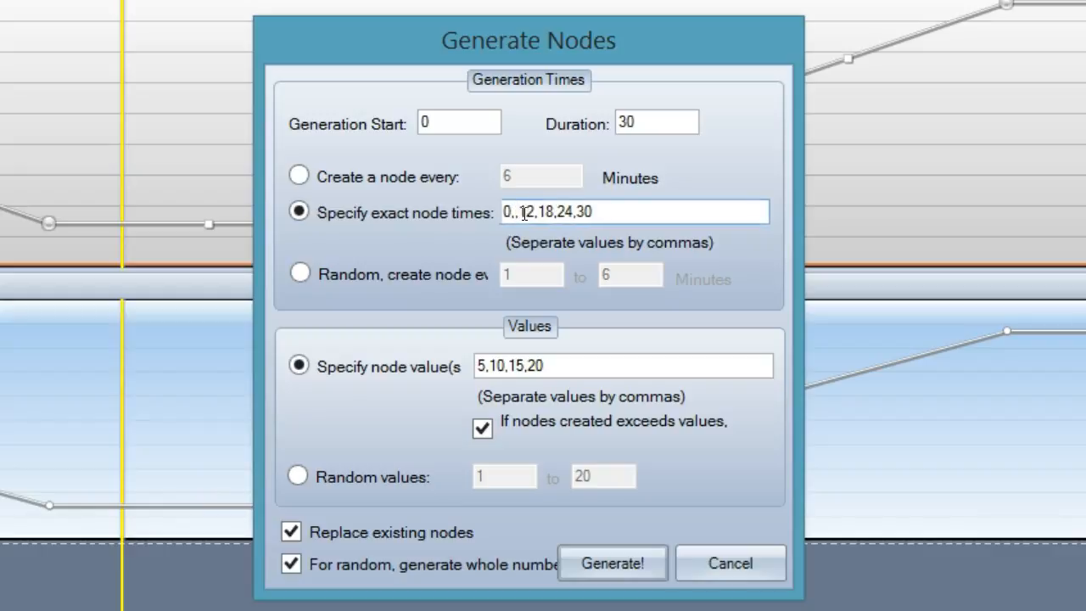
type("2")
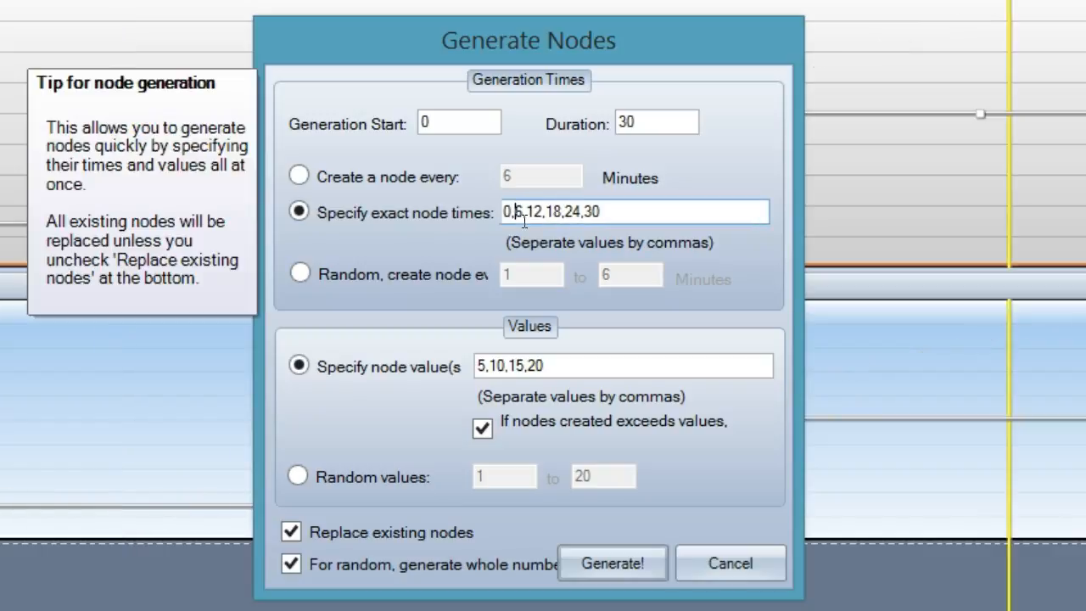
key("BackSpace")
type("2")
Set the node values for the exact times to 13,8,8,13,13,18.
left_click(482, 366)
key("BackSpace")
type("13")
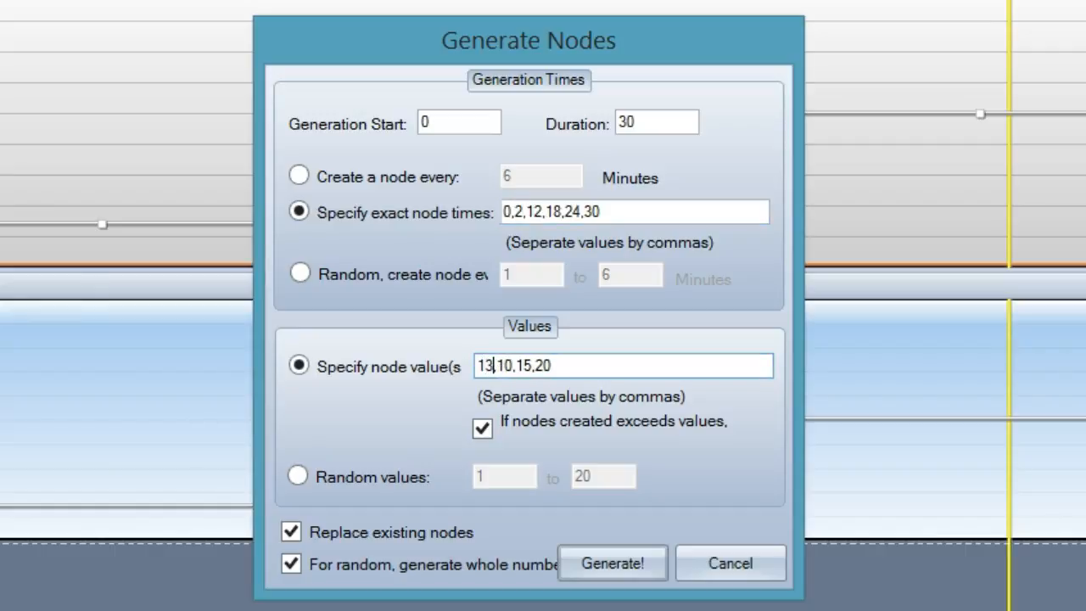
left_click(508, 366)
key("BackSpace")
key("BackSpace")
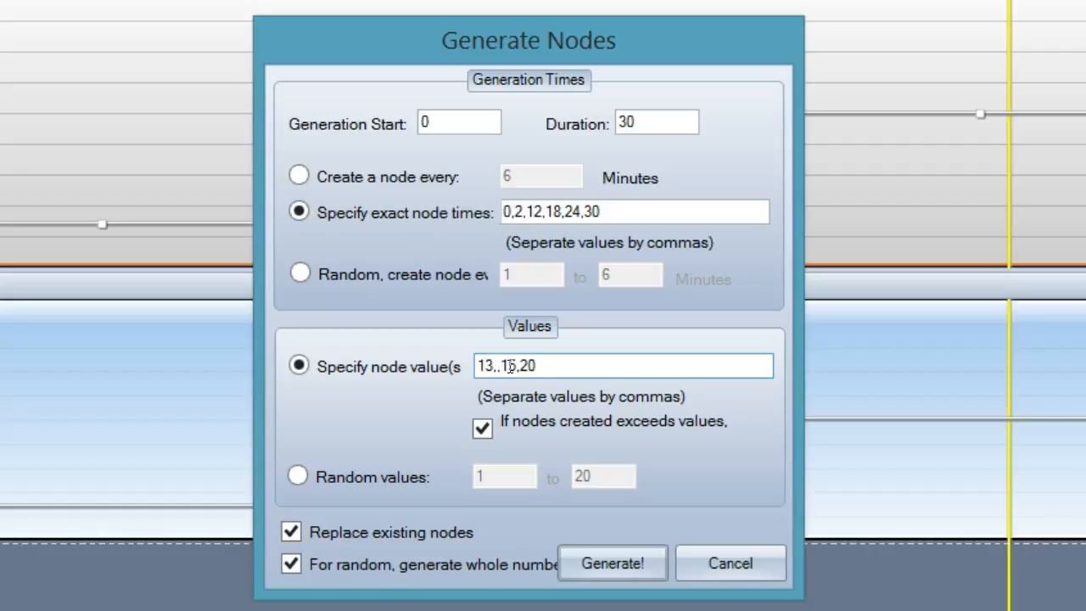
type("8")
left_click(524, 365)
key("BackSpace")
key("BackSpace")
type("8")
left_click_drag(520, 367, 561, 368)
type("13,13,18")
Change the fifth exact node time to 29 minutes.
left_click(572, 211)
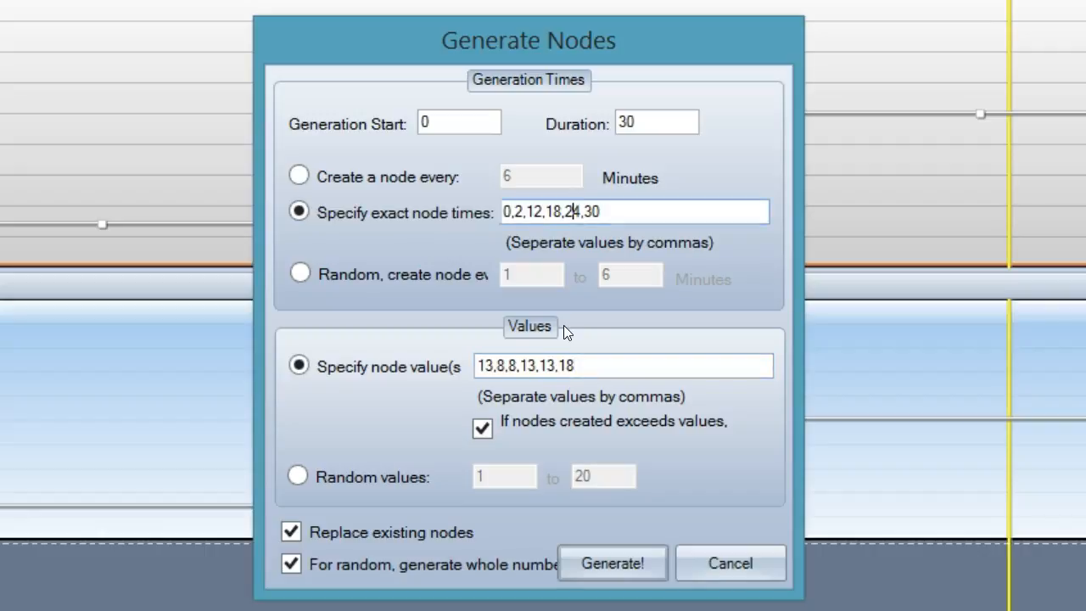
key("Delete")
type("9")
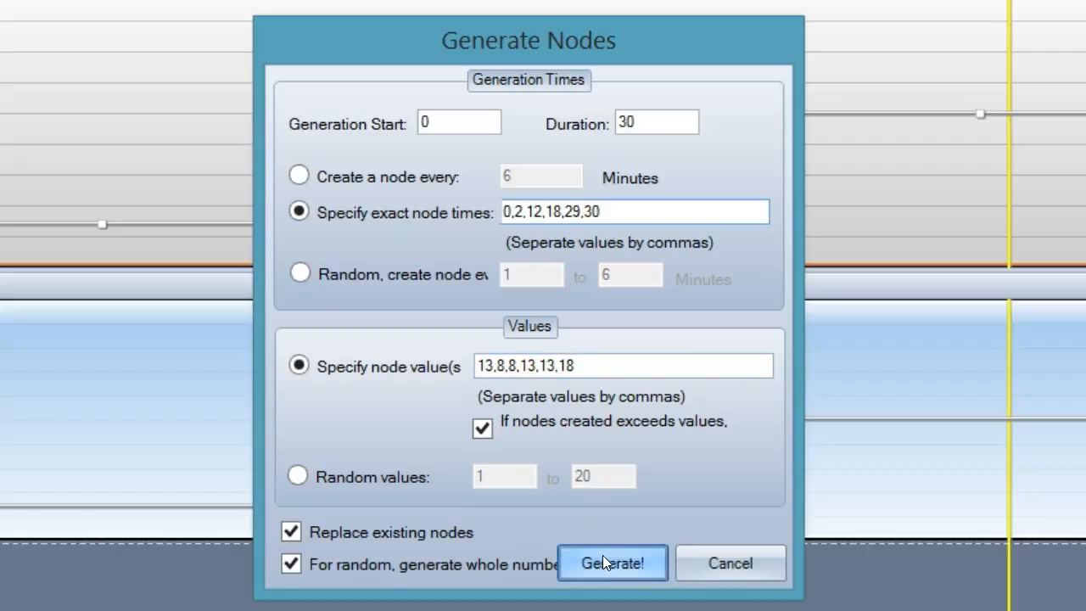
Generate the Entrainment nodes from the entered exact times and values, replacing the existing nodes.
left_click(627, 562)
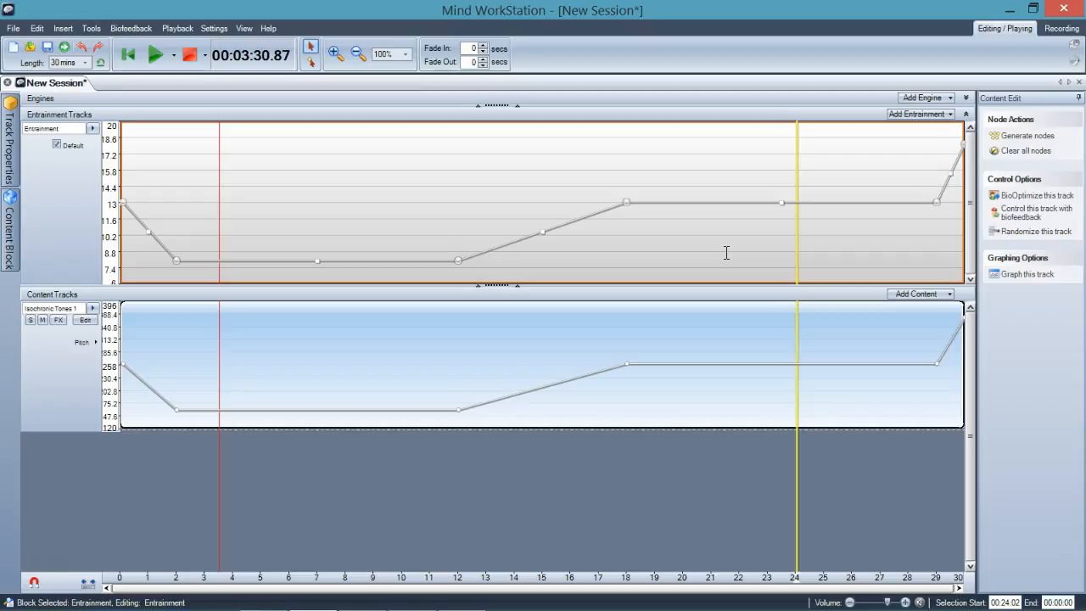
Start a new node generation for the Entrainment block with generation start 18 and duration 10.
double_click(622, 168)
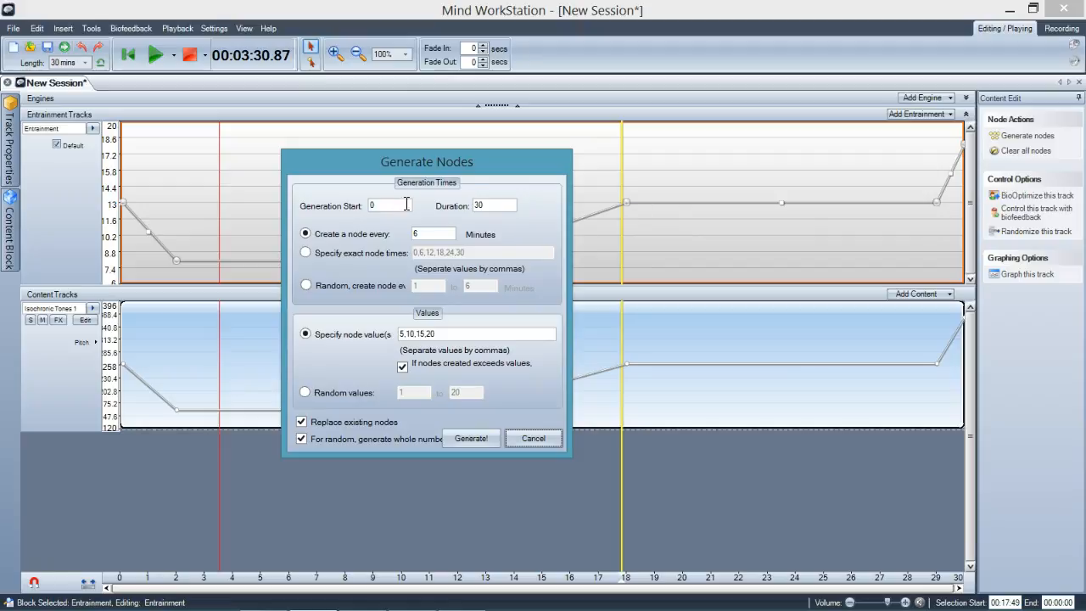
left_click(377, 205)
type("1")
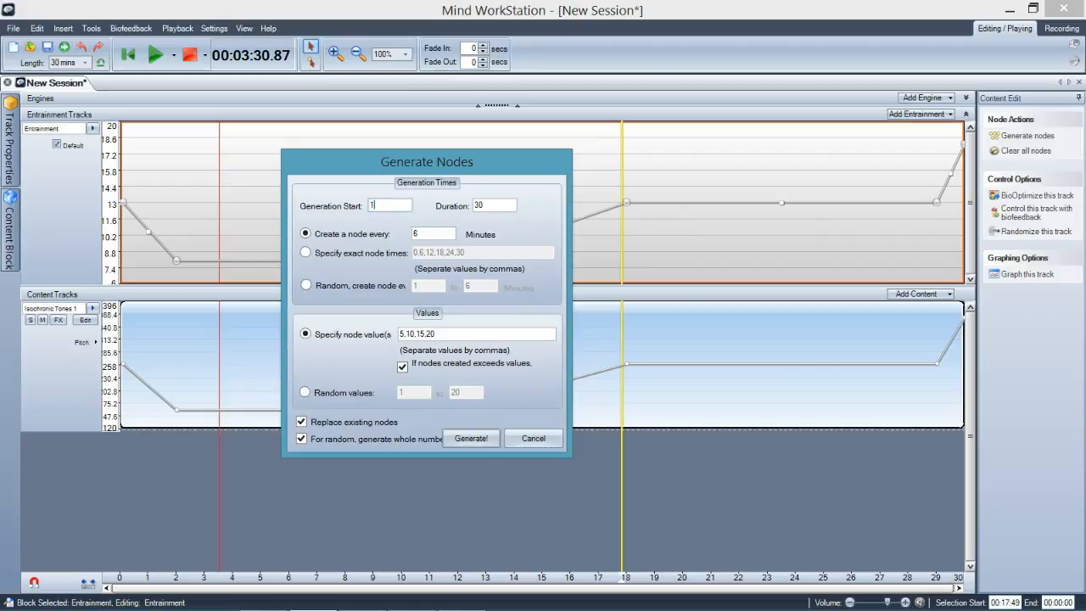
type("8")
left_click(484, 205)
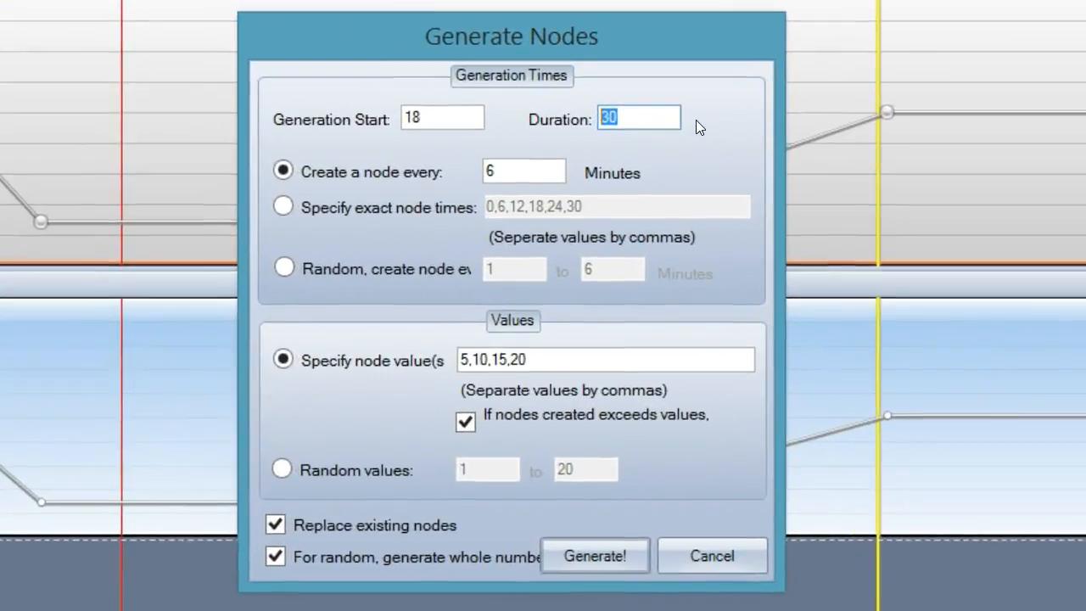
type("10")
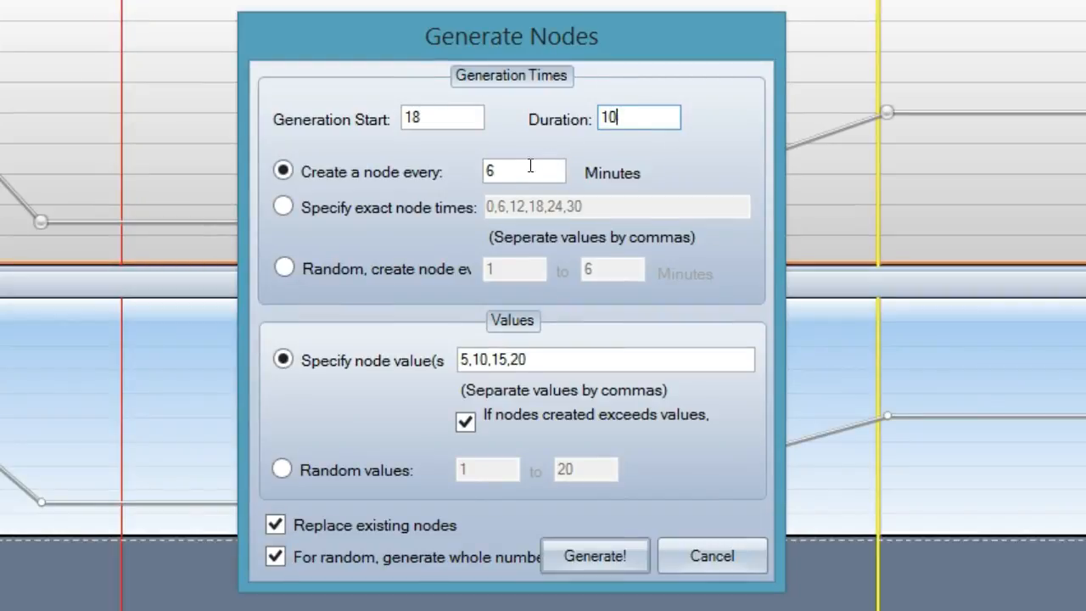
Set nodes to be created randomly every 0.25 to 0.5 minutes, with whole-number generation turned off.
left_click(331, 267)
left_click_drag(503, 267, 438, 270)
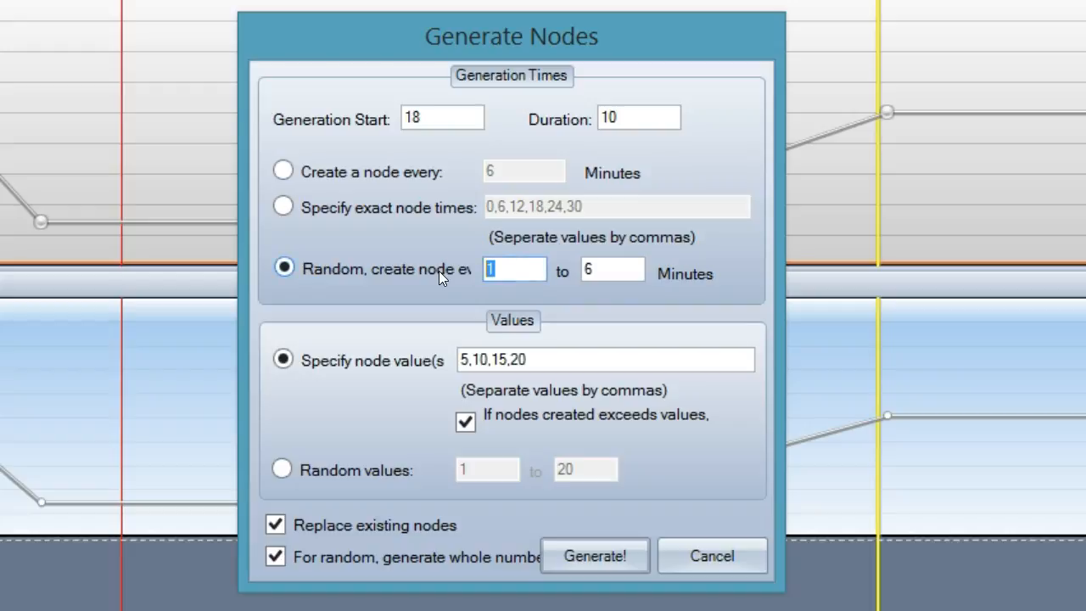
type("0.25")
key("Tab")
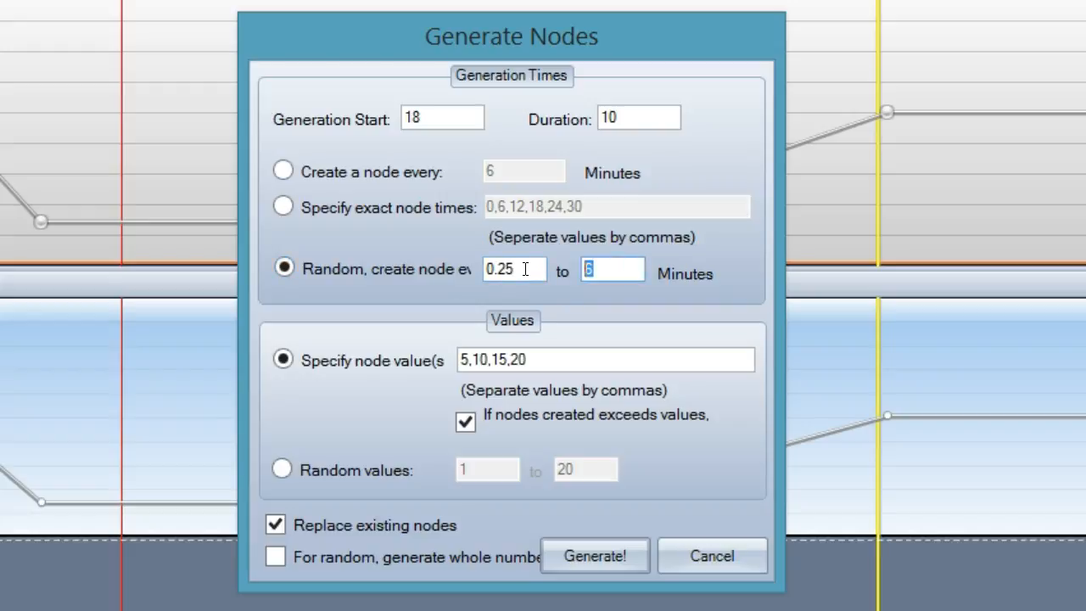
type("0.5")
Generate the nodes with random values from 8 to 13, without replacing the existing nodes.
left_click(341, 471)
double_click(479, 477)
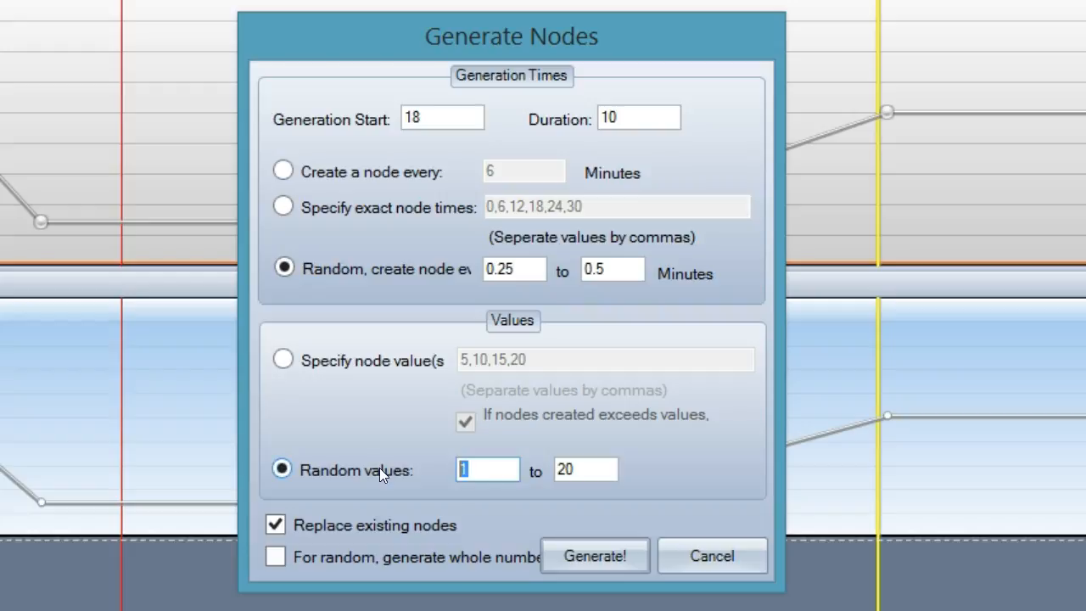
type("8")
double_click(582, 471)
type("13")
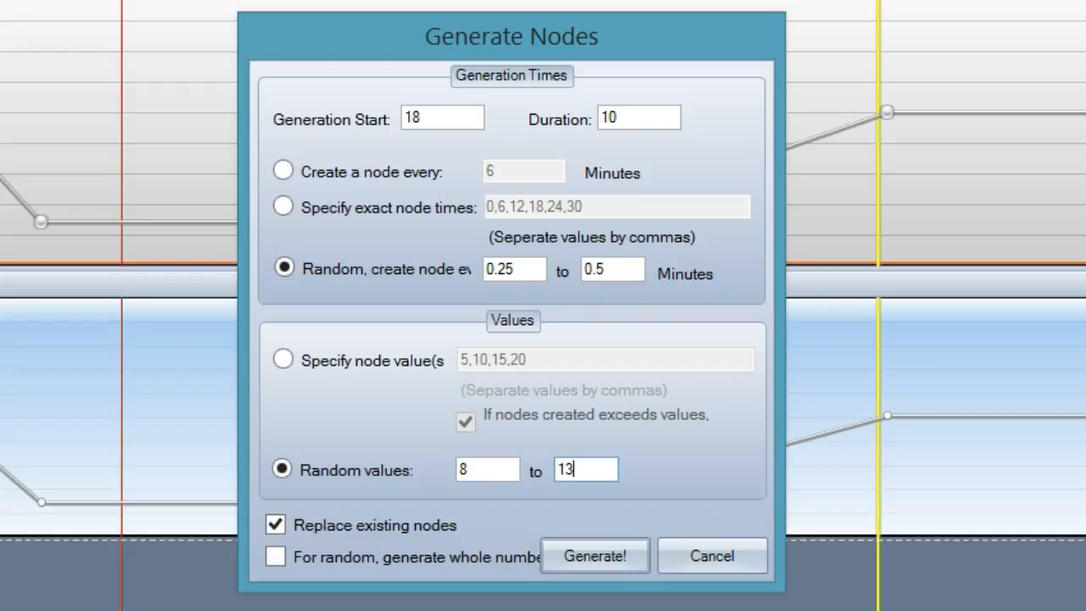
left_click(369, 522)
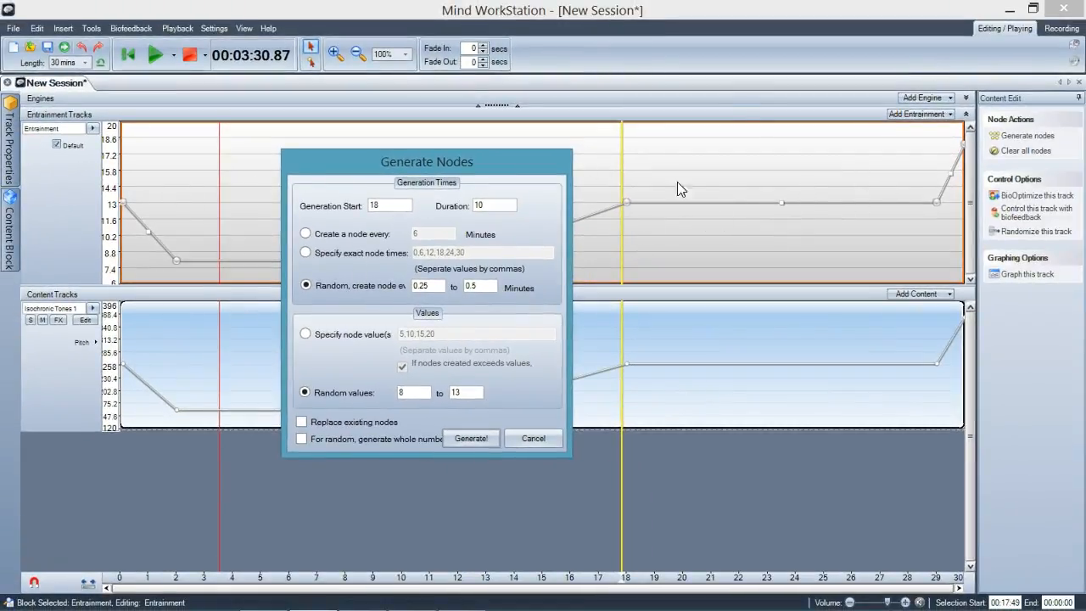
left_click(472, 439)
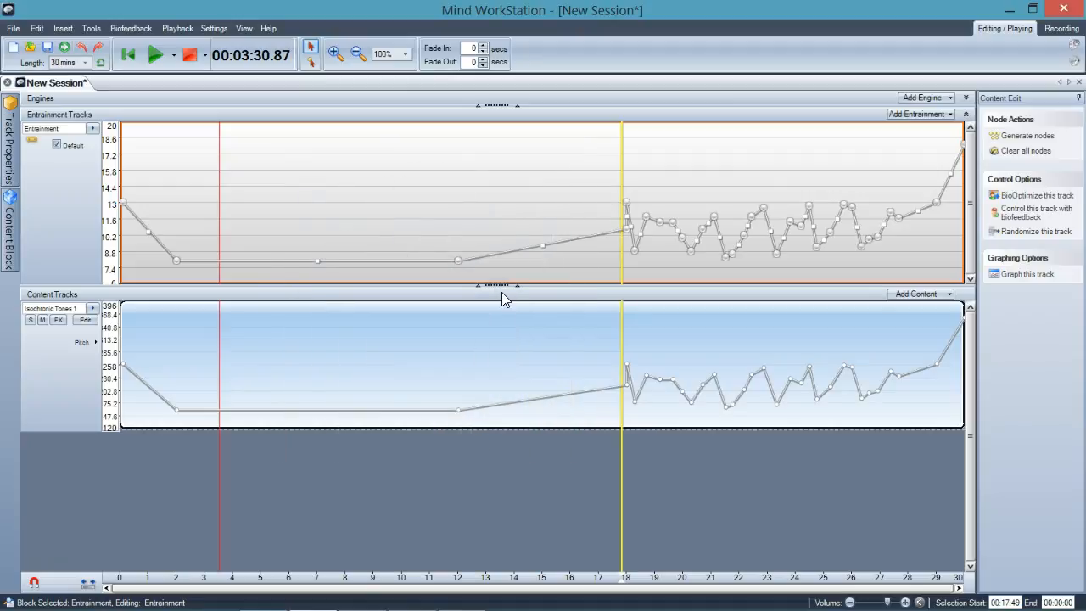
Move the lower of the two Entrainment nodes at 18 minutes earlier, setting its time to 17 minutes and frequency to 10.5.
left_click(628, 231)
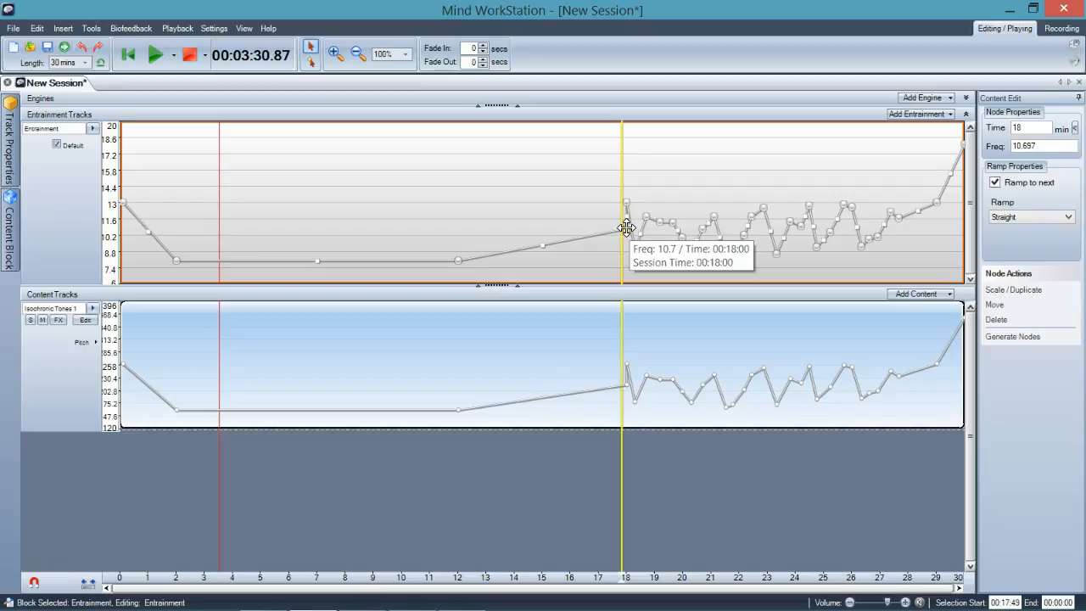
left_click_drag(626, 227, 593, 230)
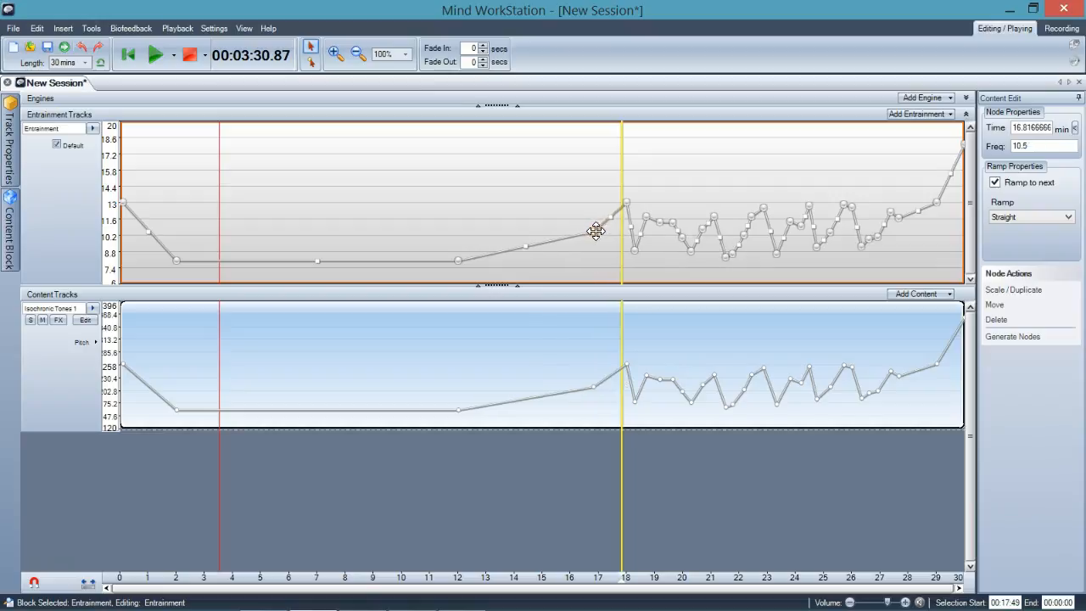
double_click(1020, 128)
type("17")
left_click(1028, 144)
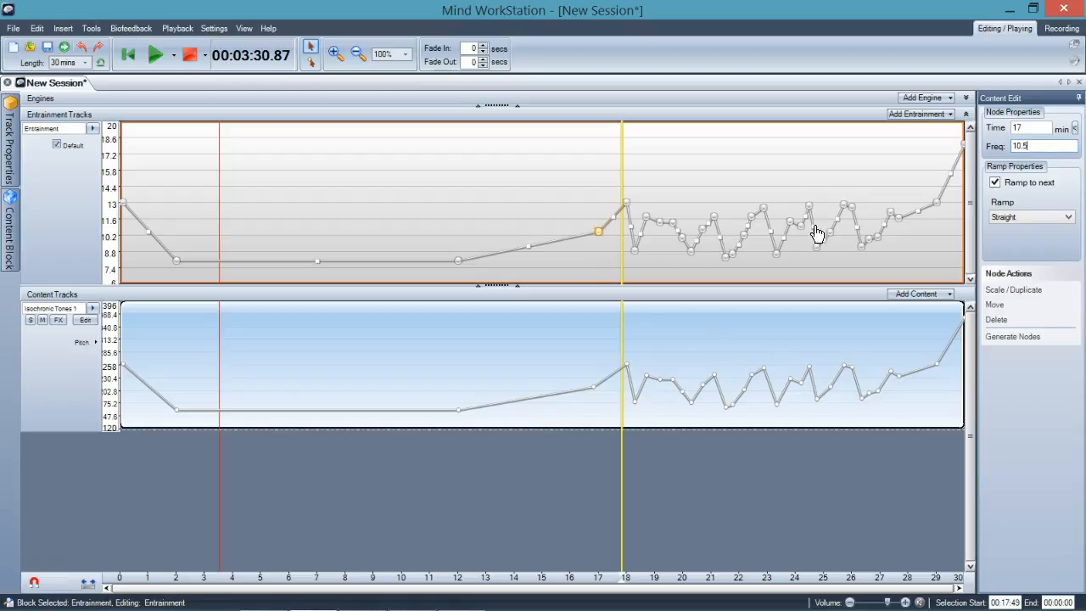
Deselect the moved node and open a new node generation for the Entrainment block.
mouse_move(709, 233)
left_click(719, 158)
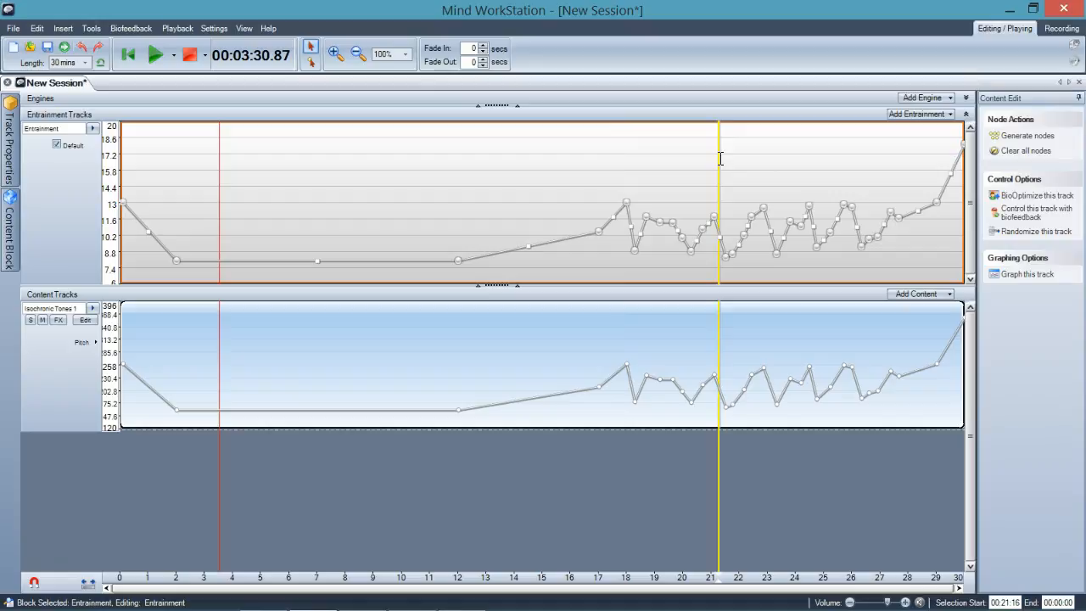
left_click(1011, 138)
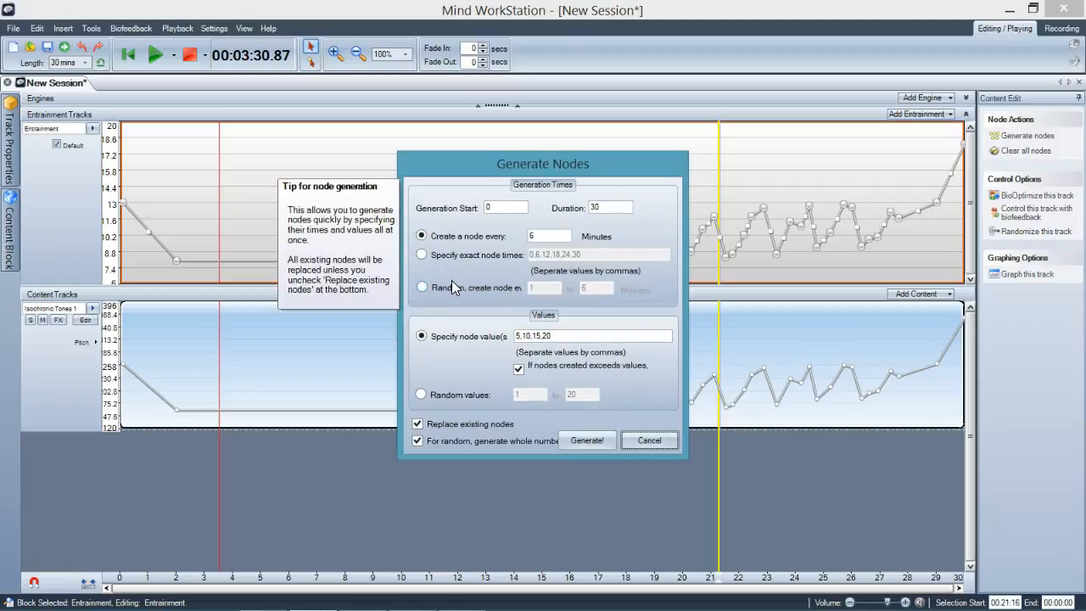